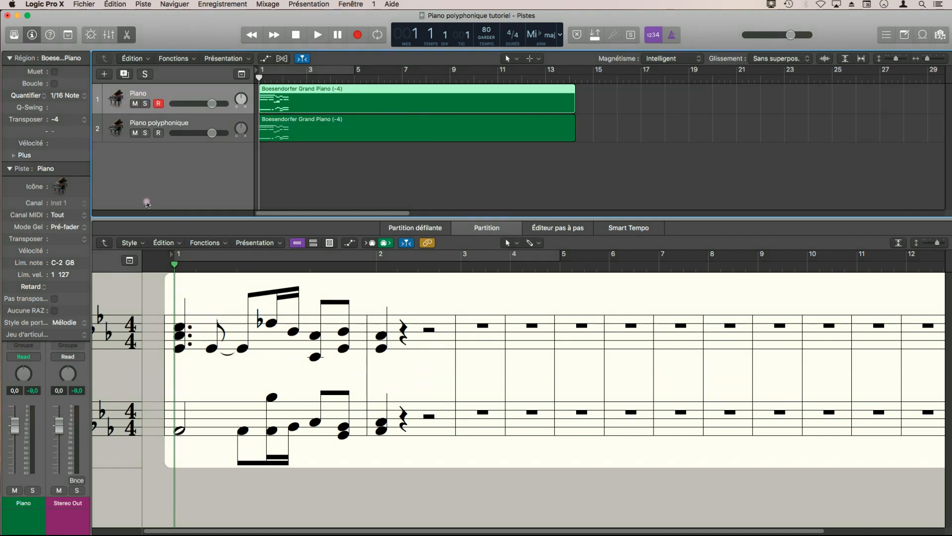
# - Apply the polyphonic "Piano 1+2/3+4" staff style to the first Piano region and enlarge the score area
pyautogui.doubleClick(418, 349)
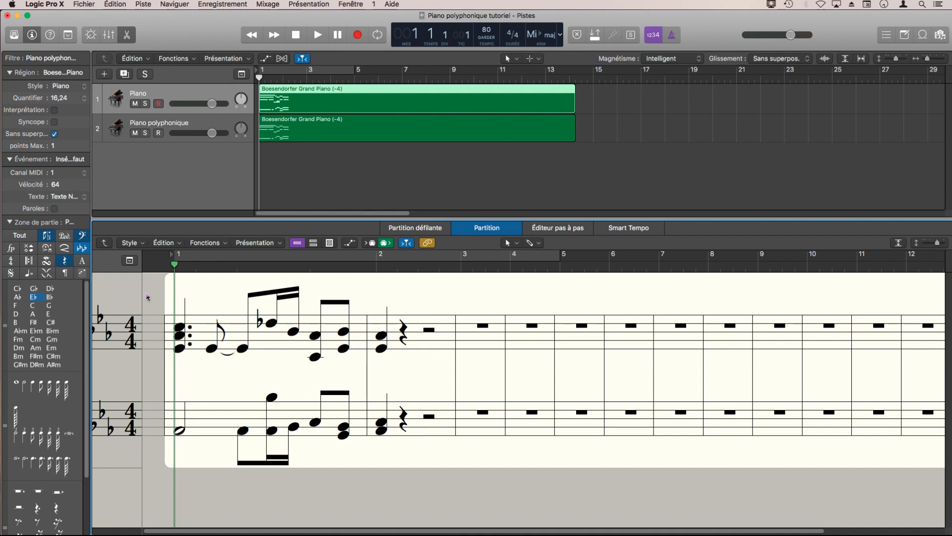
pyautogui.click(83, 86)
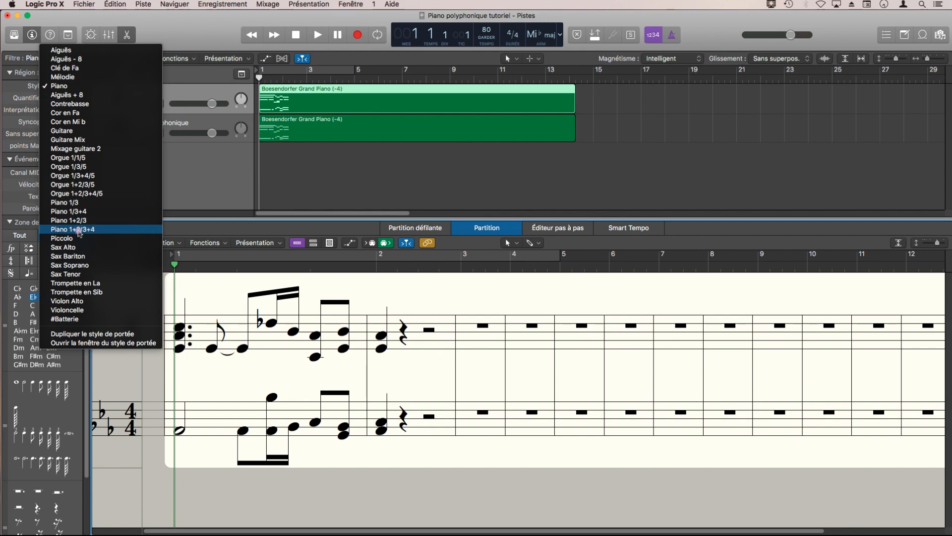
pyautogui.click(79, 231)
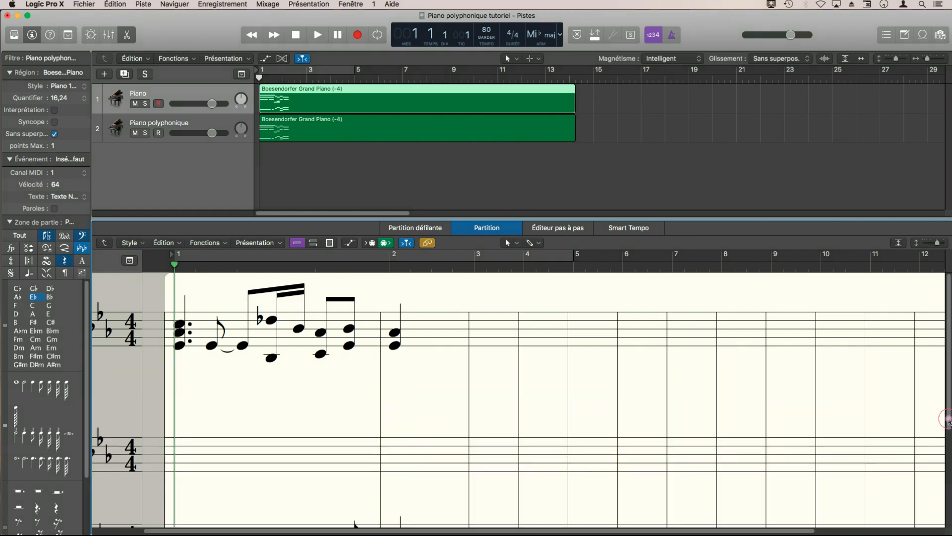
pyautogui.scroll(-5, 518, 400)
pyautogui.moveTo(949, 503); pyautogui.dragTo(951, 358)
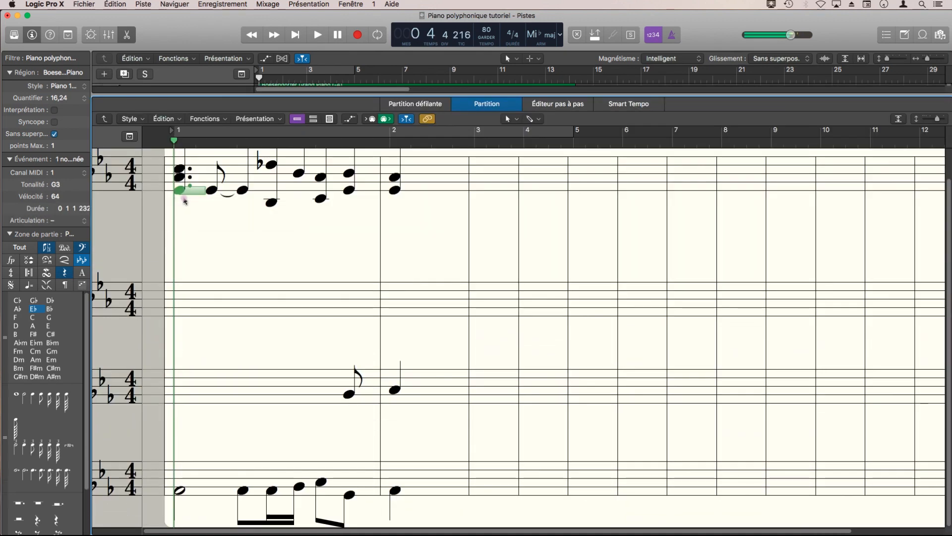
# - Assign the six lowest notes of the treble staff to MIDI channel 2 and show the voices merged on two staves
pyautogui.click(185, 206)
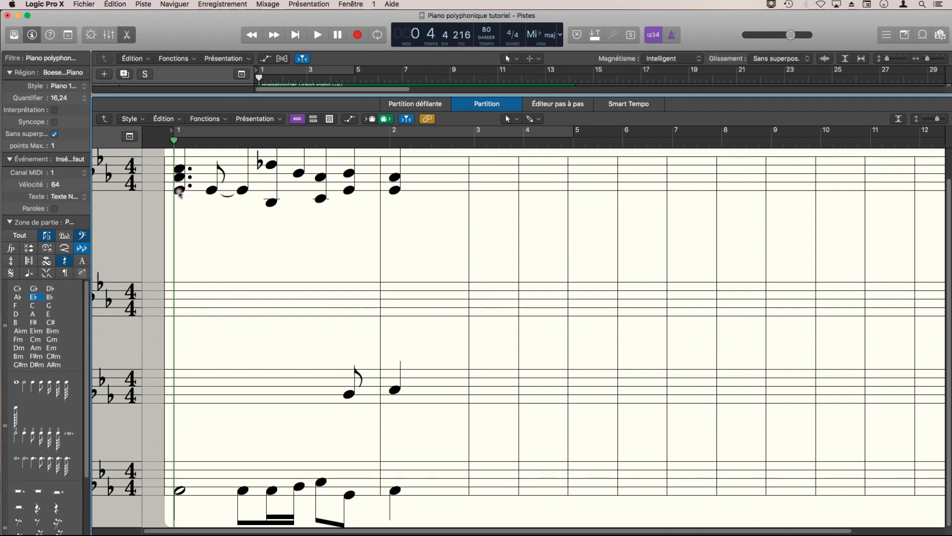
pyautogui.moveTo(180, 192); pyautogui.dragTo(215, 195)
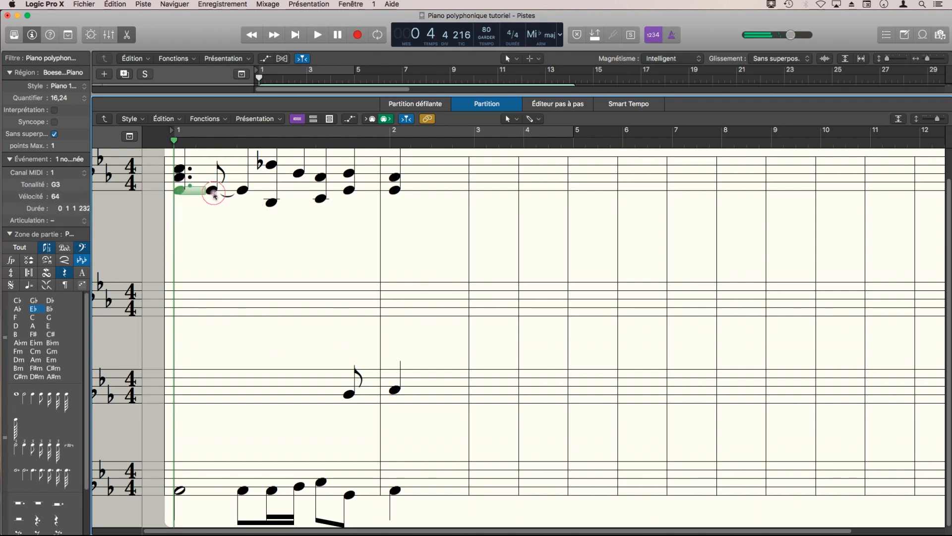
pyautogui.keyDown('shift'); pyautogui.click(214, 193); pyautogui.keyUp('shift')
pyautogui.keyDown('shift'); pyautogui.click(271, 203); pyautogui.keyUp('shift')
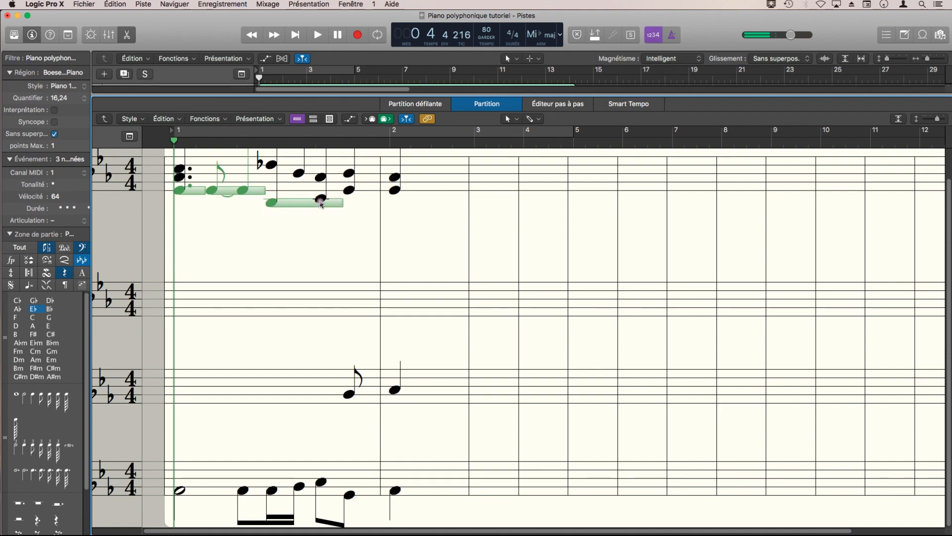
pyautogui.keyDown('shift'); pyautogui.click(321, 203); pyautogui.keyUp('shift')
pyautogui.keyDown('shift'); pyautogui.click(349, 191); pyautogui.keyUp('shift')
pyautogui.keyDown('shift'); pyautogui.click(322, 200); pyautogui.keyUp('shift')
pyautogui.keyDown('shift'); pyautogui.click(271, 202); pyautogui.keyUp('shift')
pyautogui.keyDown('shift'); pyautogui.click(394, 190); pyautogui.keyUp('shift')
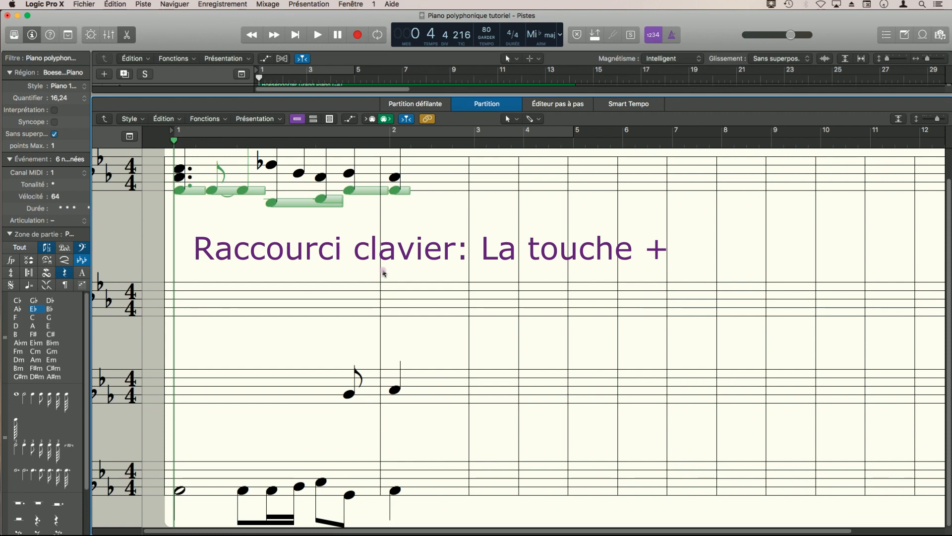
pyautogui.press('+')
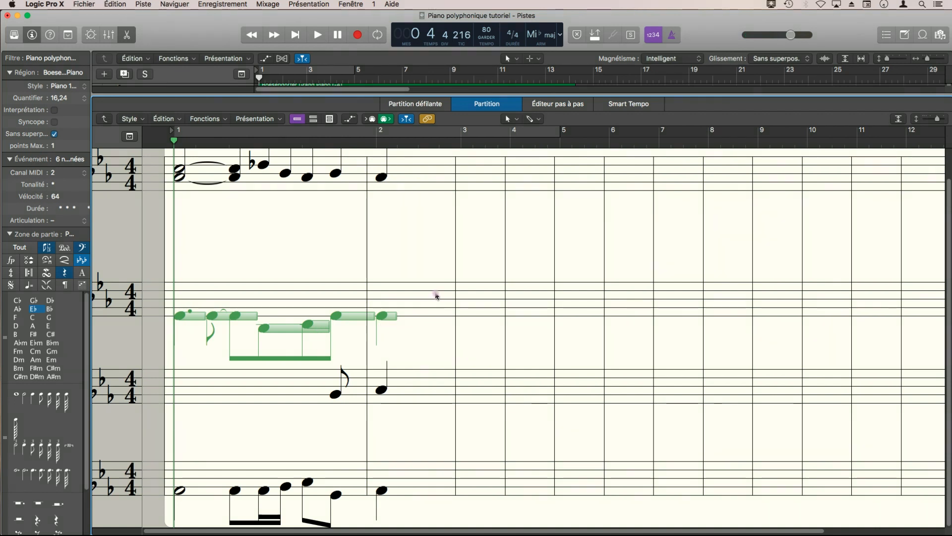
pyautogui.hotkey('ctrl', 'e')
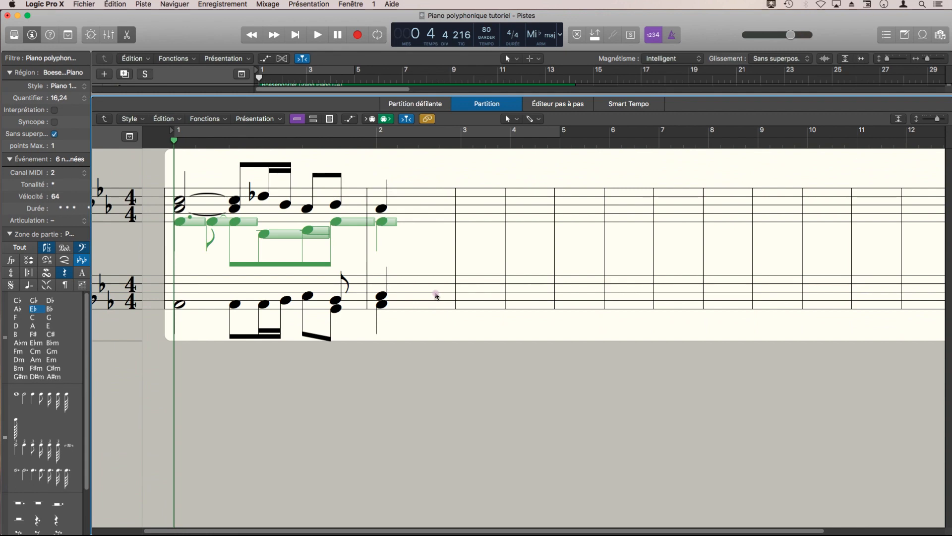
pyautogui.click(446, 256)
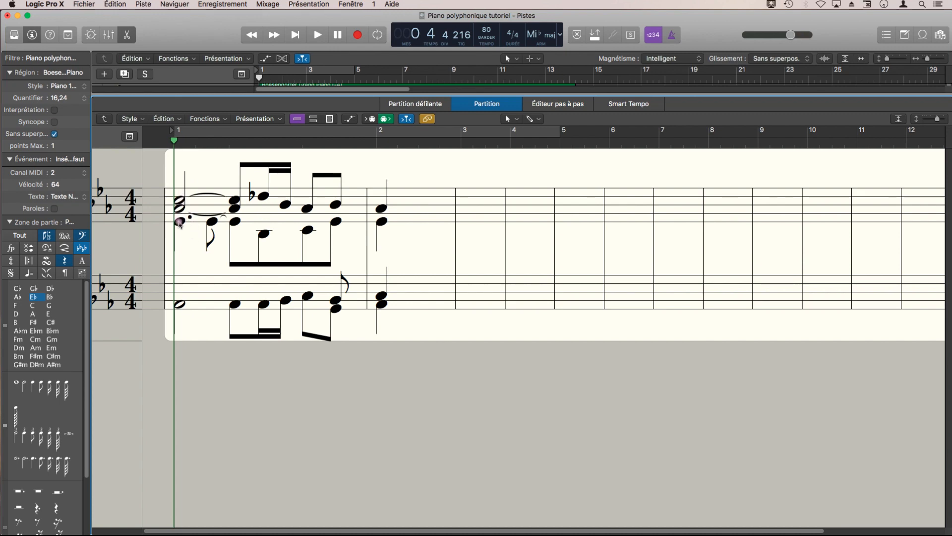
# - Assign the two notes on the third voice's separate staff to MIDI channel 4 and show the voices merged on two staves
pyautogui.hotkey('ctrl', 'e')
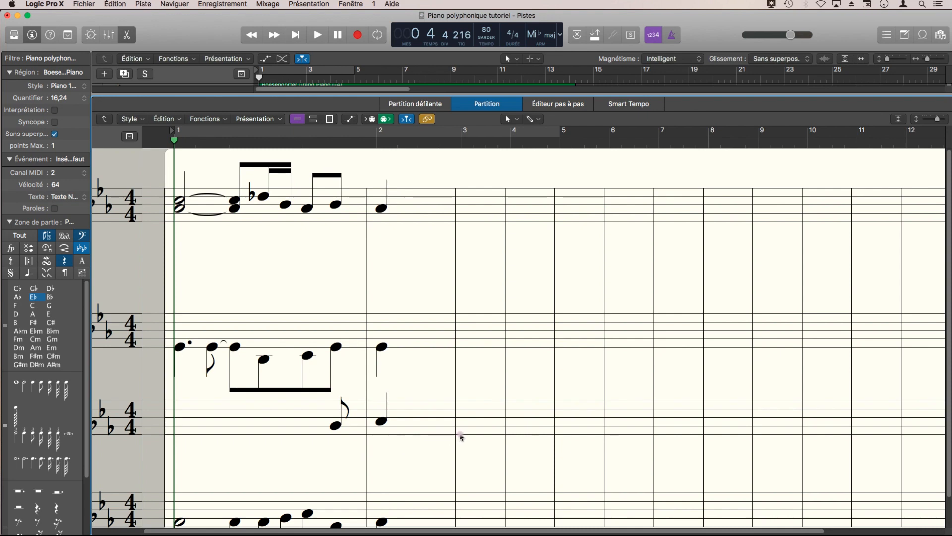
pyautogui.scroll(-2, 461, 436)
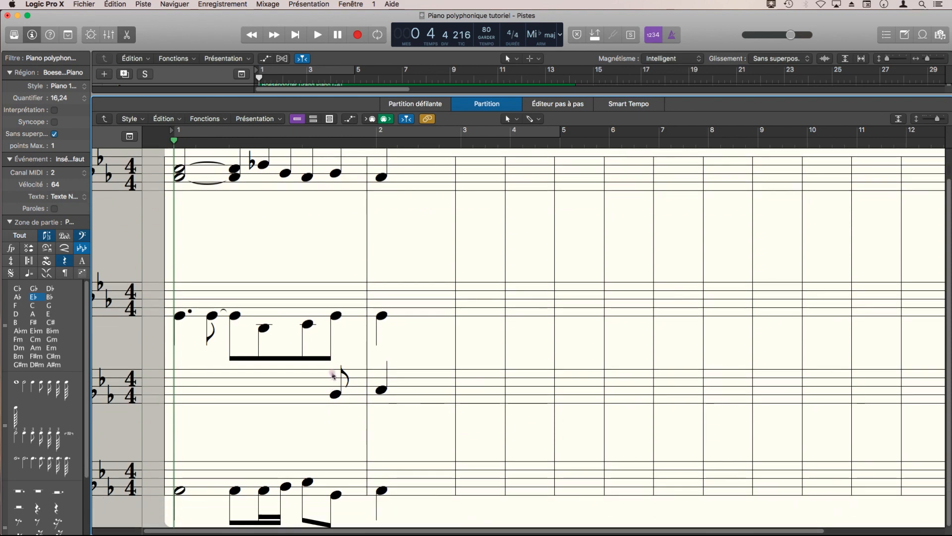
pyautogui.click(329, 369)
pyautogui.moveTo(328, 369); pyautogui.dragTo(411, 414)
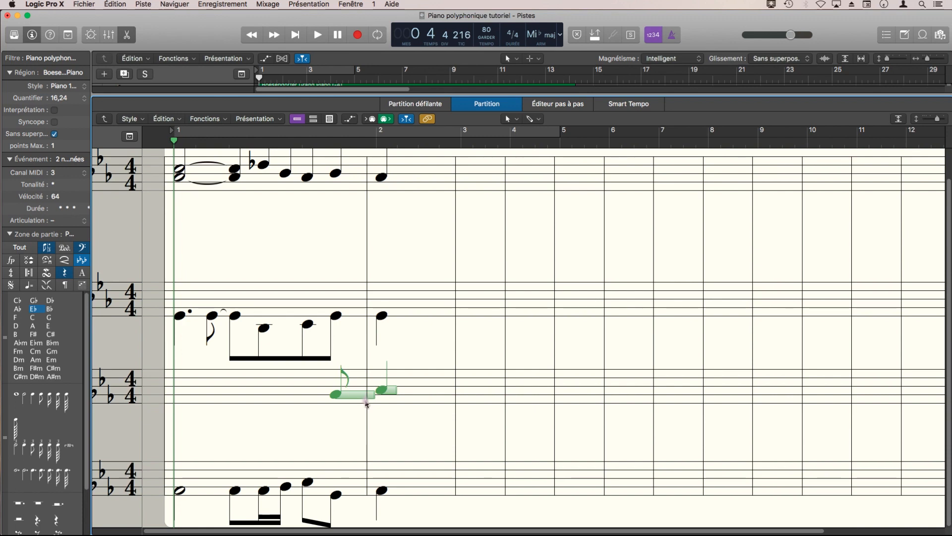
pyautogui.moveTo(367, 404); pyautogui.dragTo(393, 487)
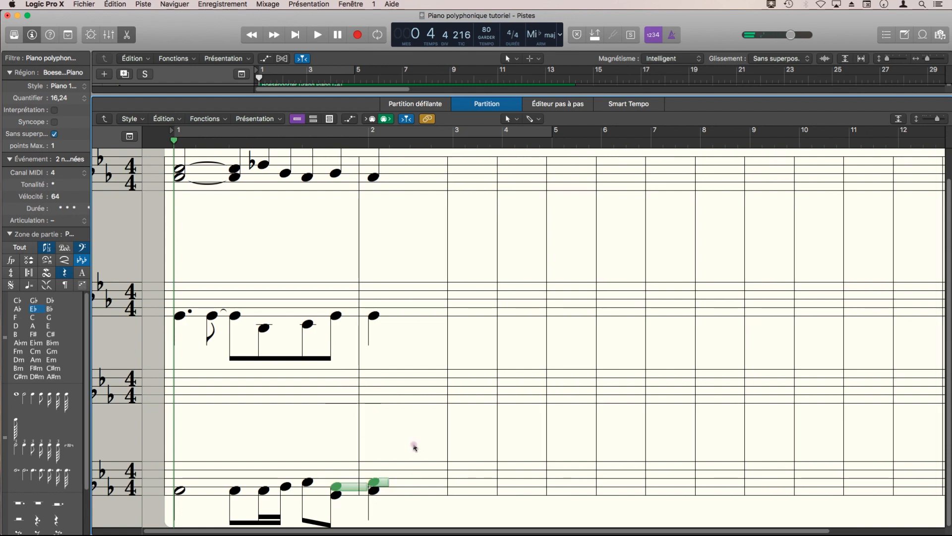
pyautogui.press('-')
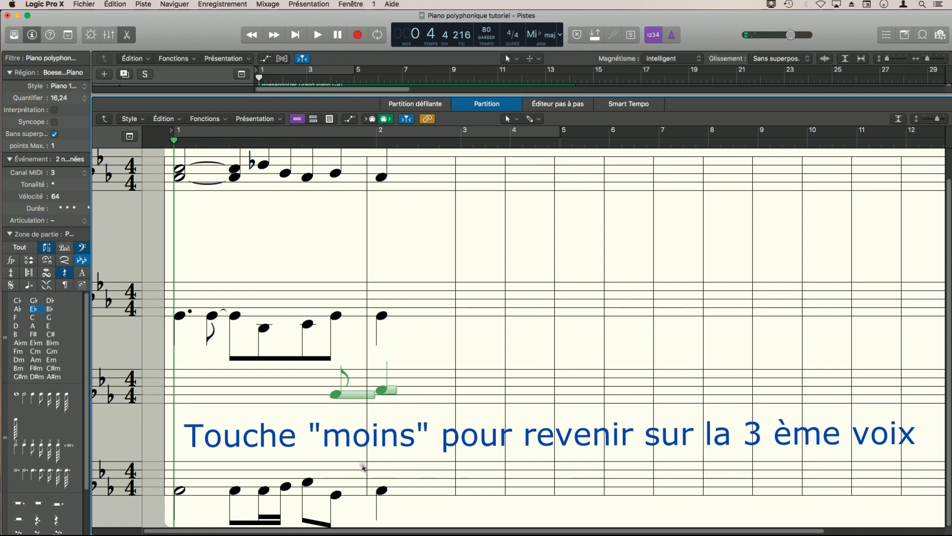
pyautogui.press('+')
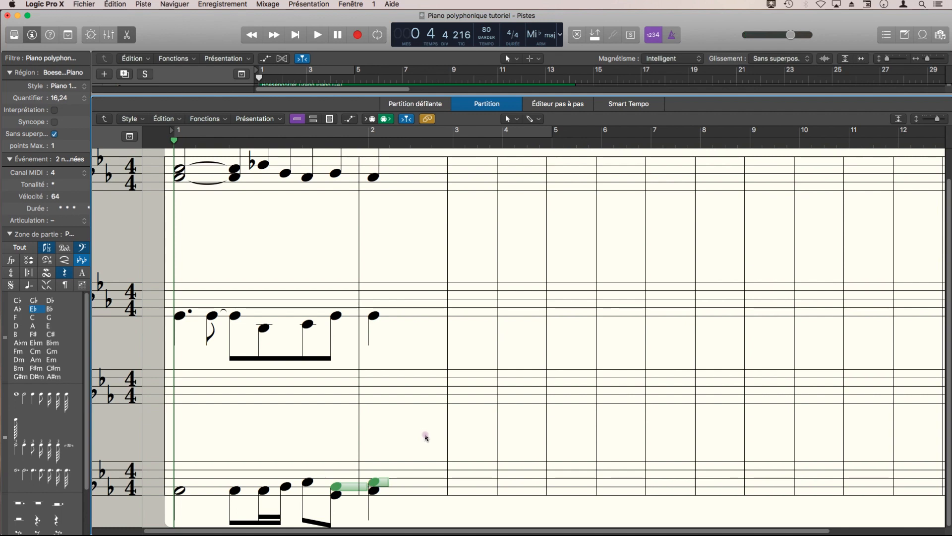
pyautogui.hotkey('ctrl', 'p')
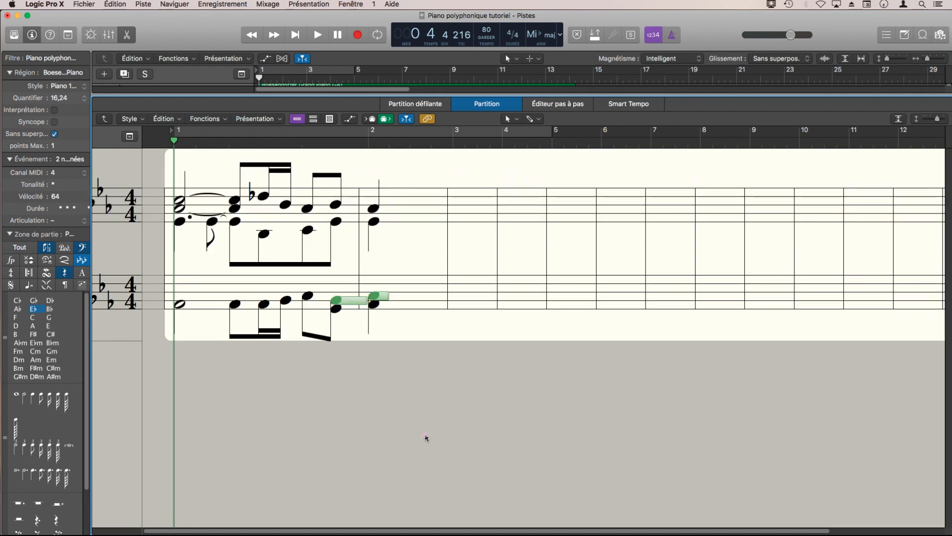
pyautogui.click(415, 325)
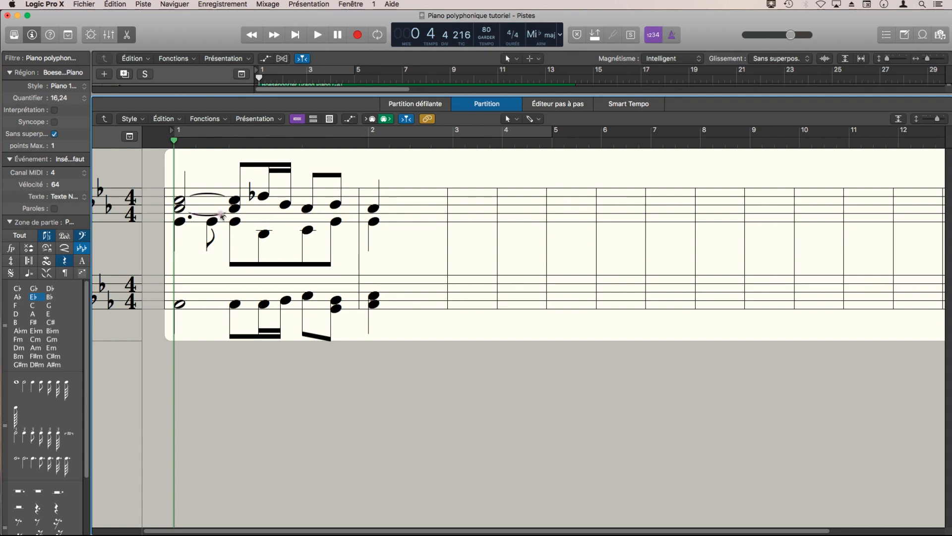
pyautogui.click(201, 217)
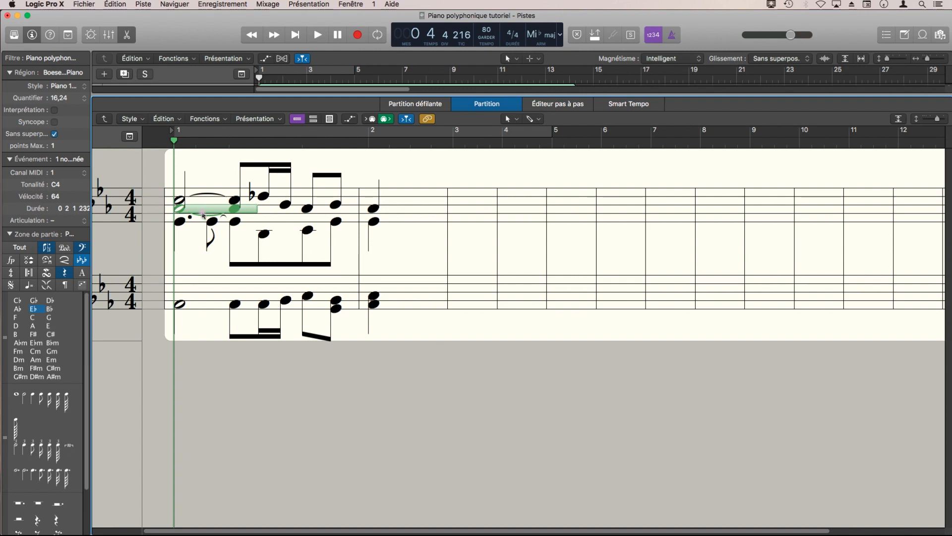
pyautogui.rightClick(201, 217)
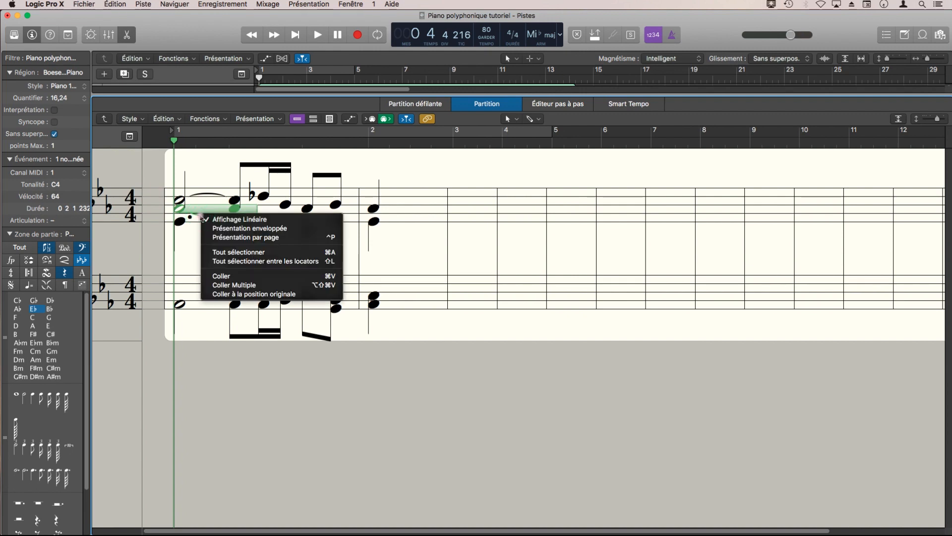
pyautogui.click(410, 253)
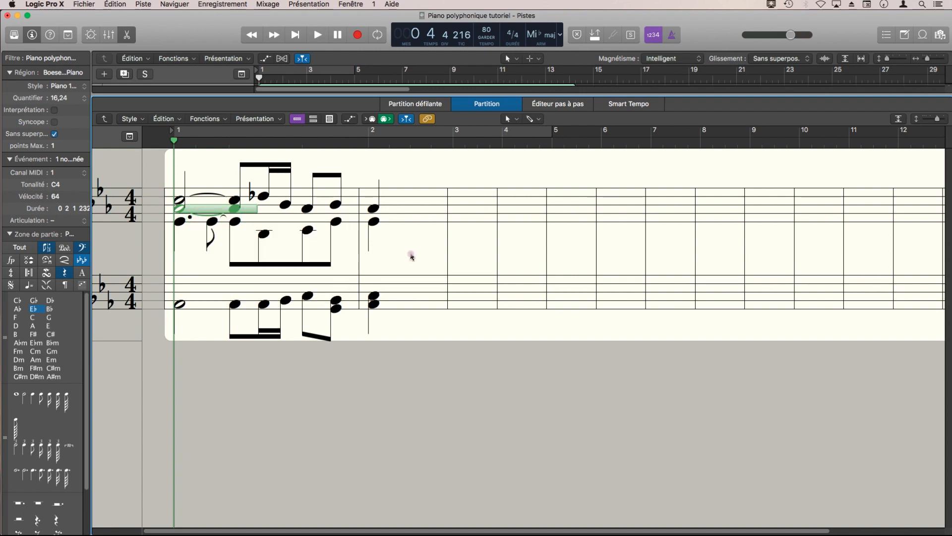
# - Set the tie of the opening lower half note (C4) to "Au-dessus" with the voices separated, and merge the voices again
pyautogui.hotkey('alt', 'e')
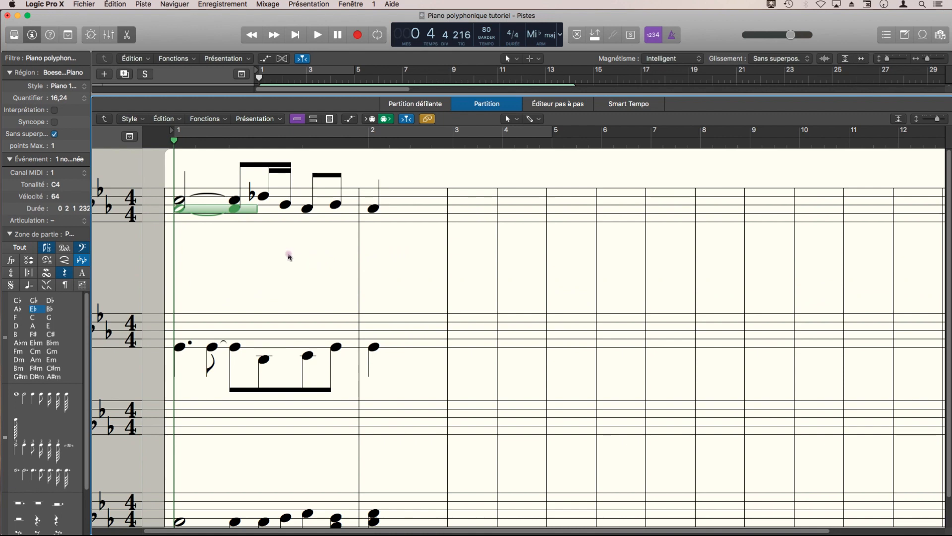
pyautogui.rightClick(180, 209)
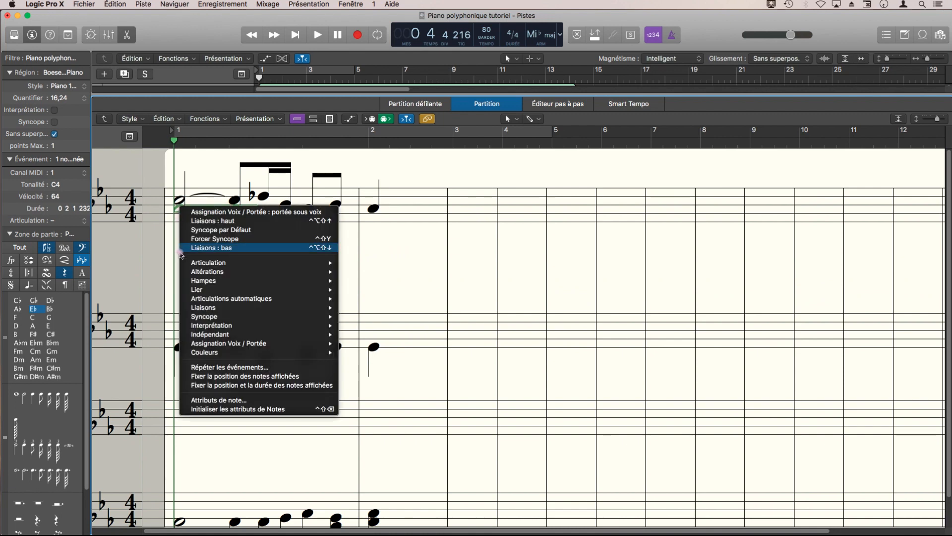
pyautogui.moveTo(203, 308)
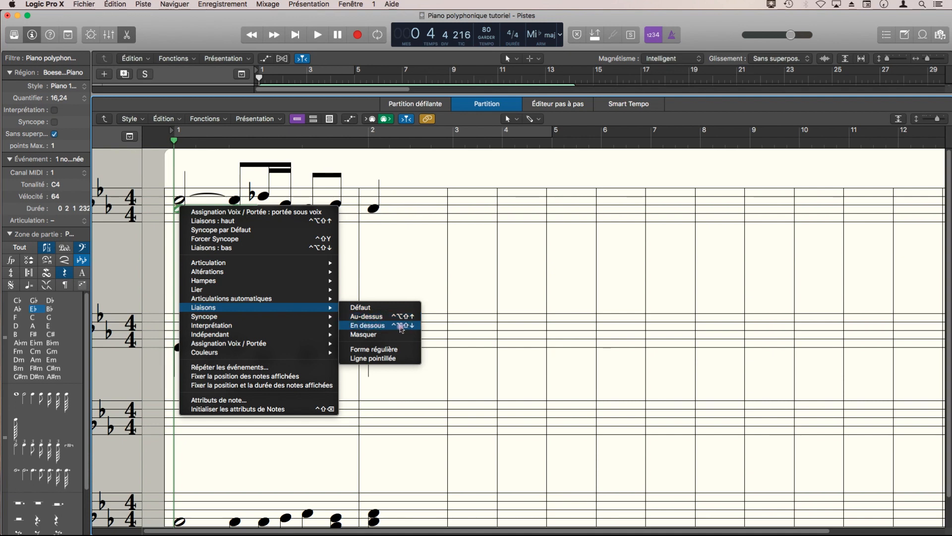
pyautogui.click(408, 328)
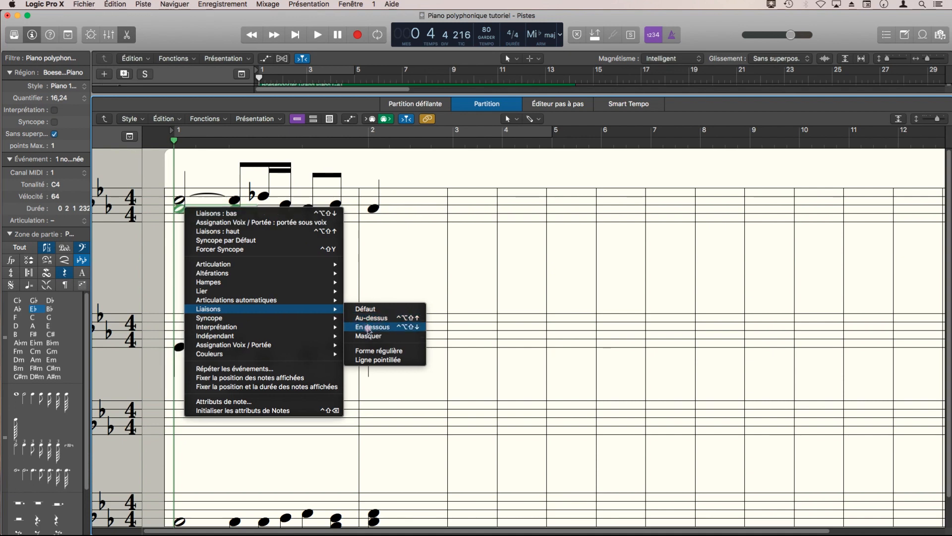
pyautogui.click(367, 322)
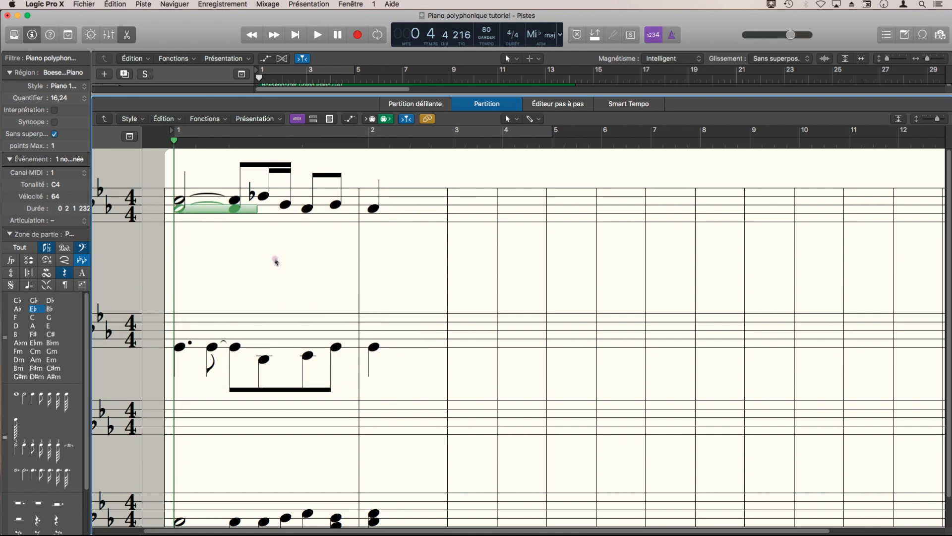
pyautogui.click(263, 259)
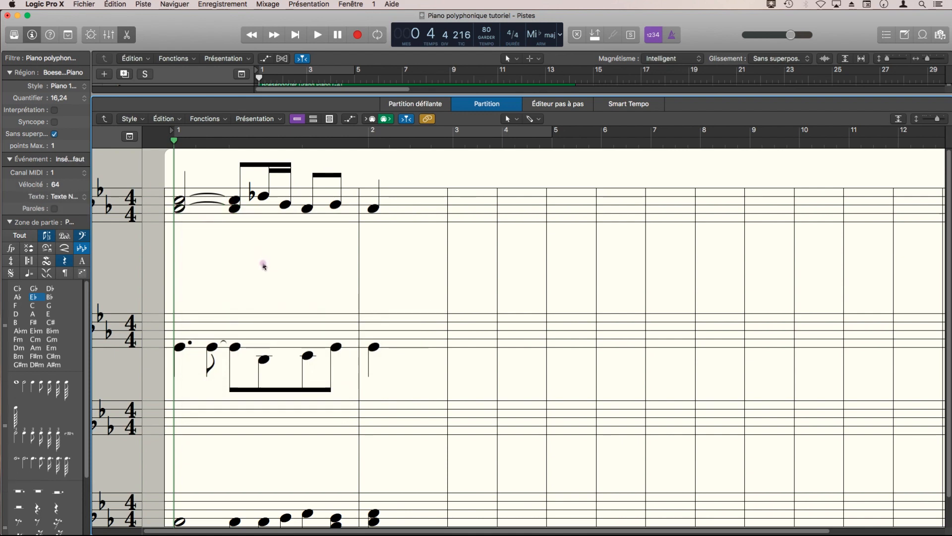
pyautogui.hotkey('ctrl', 'e')
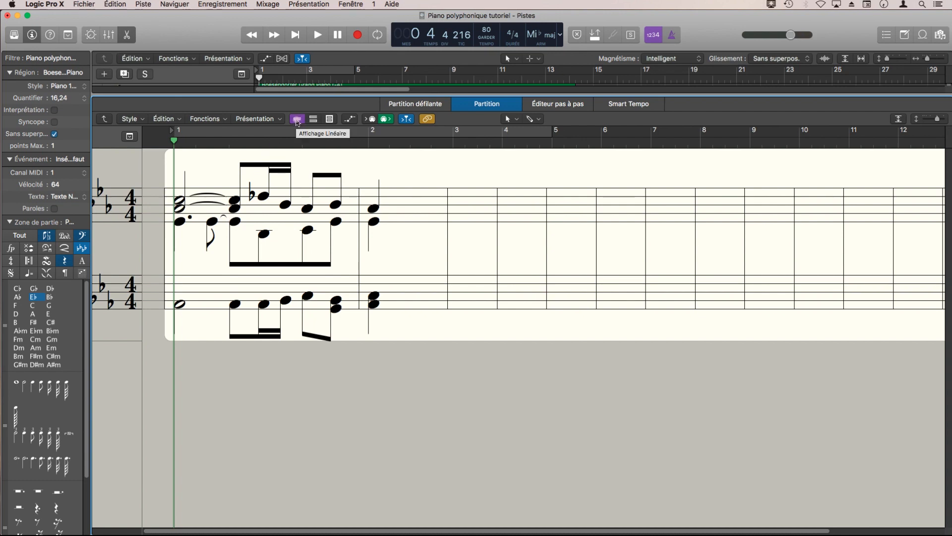
# - Switch the score to page view and select the region on the Piano polyphonique track
pyautogui.click(330, 120)
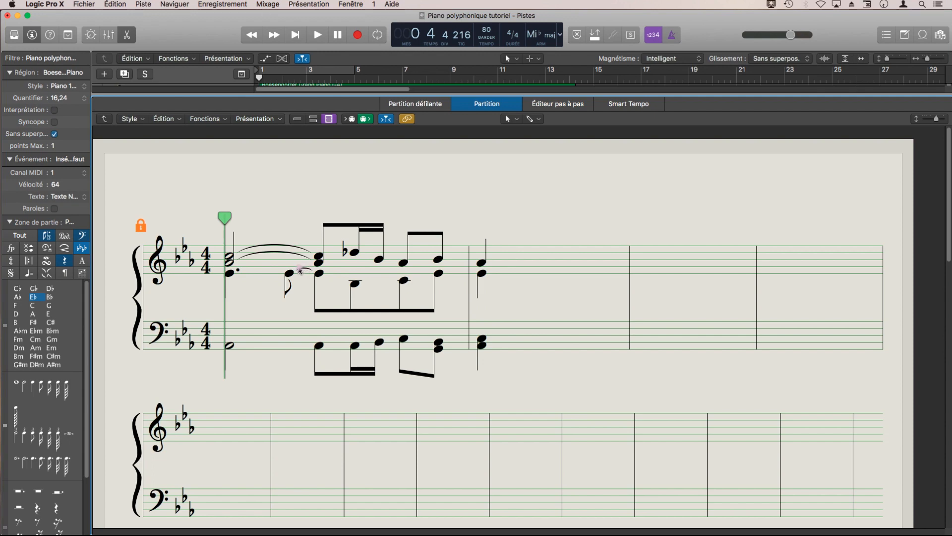
pyautogui.click(367, 101)
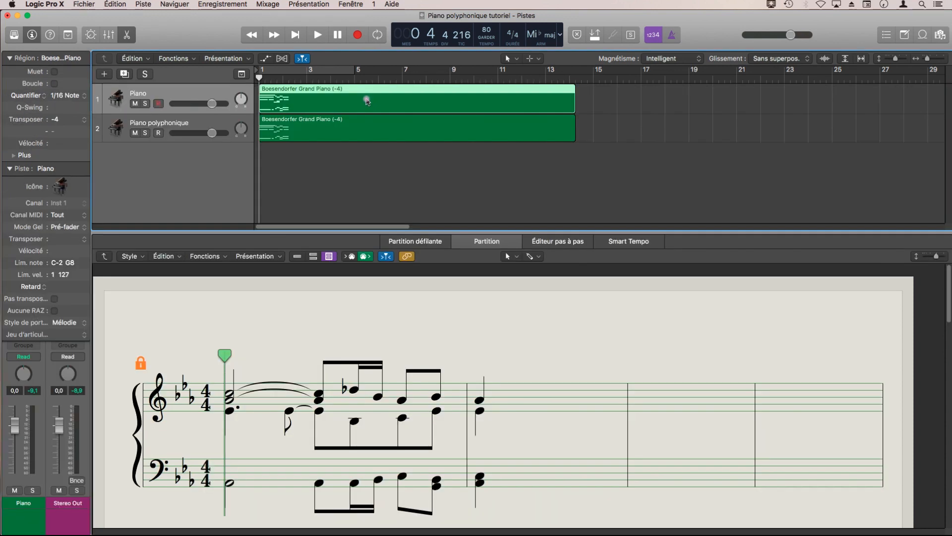
pyautogui.click(363, 130)
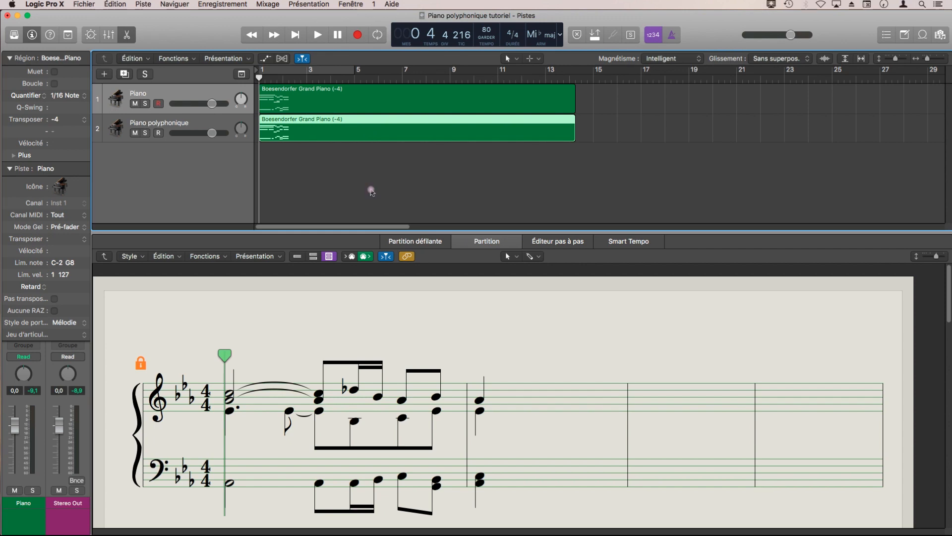
pyautogui.press('Tab')
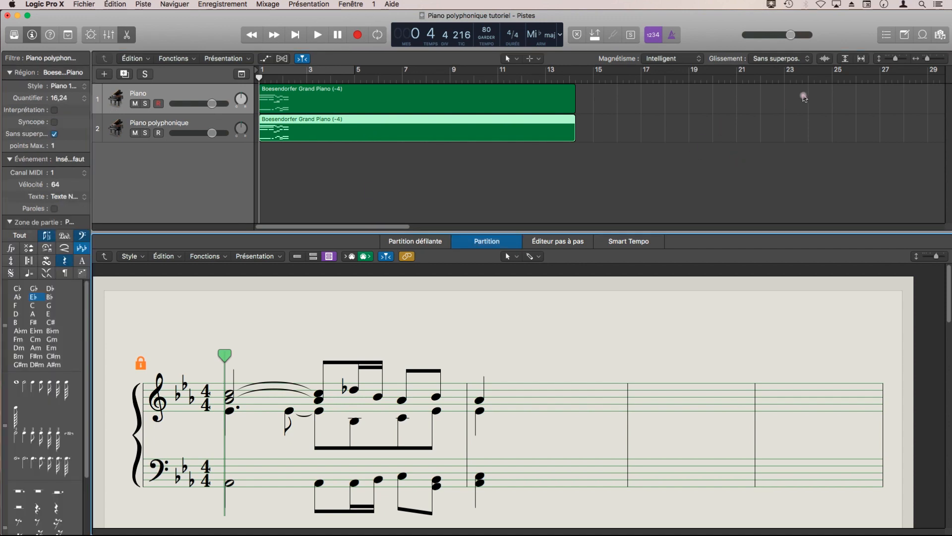
# - Show the event list for the selected region and play the project from the beginning
pyautogui.click(886, 35)
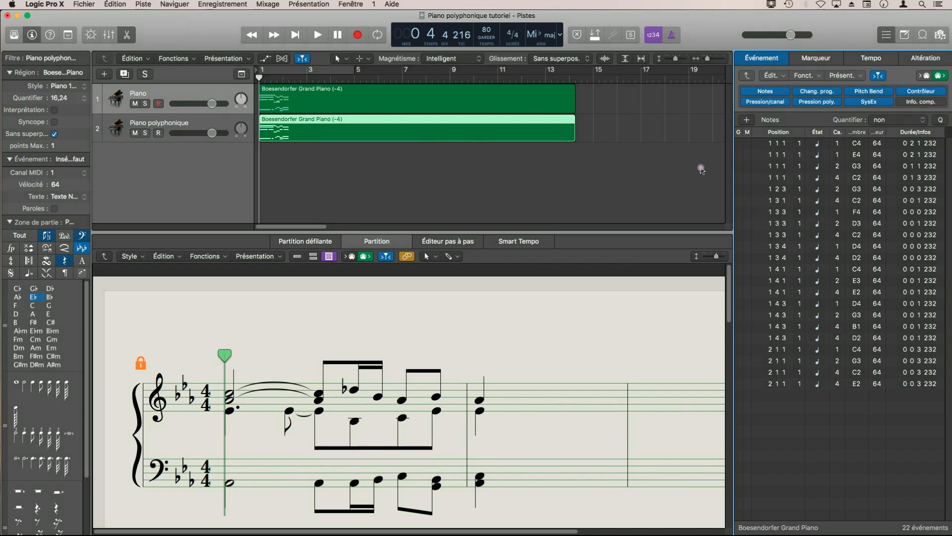
pyautogui.click(672, 16)
pyautogui.press('space')
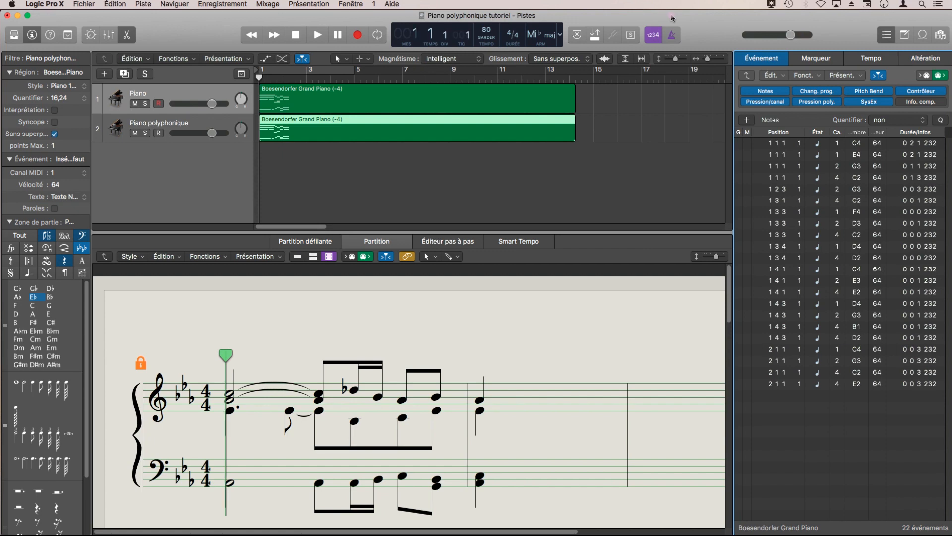
pyautogui.press('space')
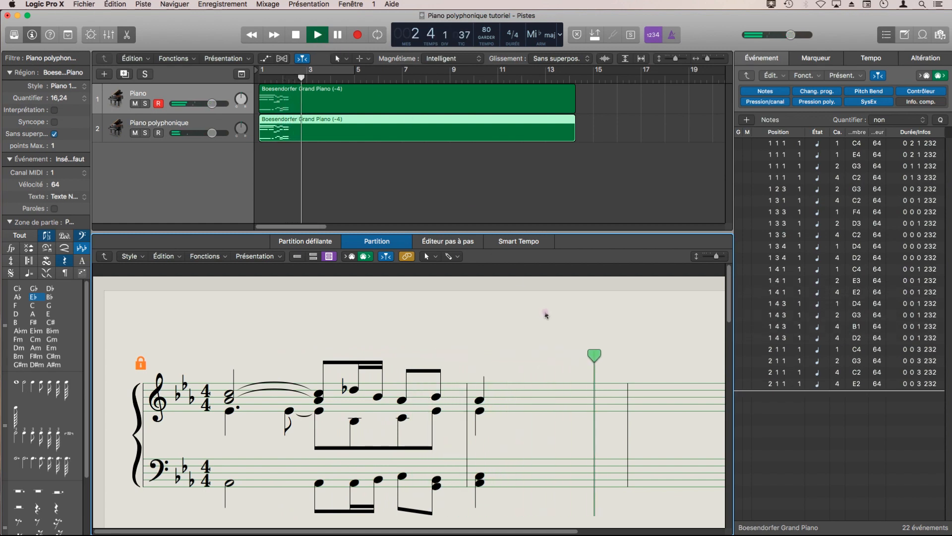
pyautogui.press('space')
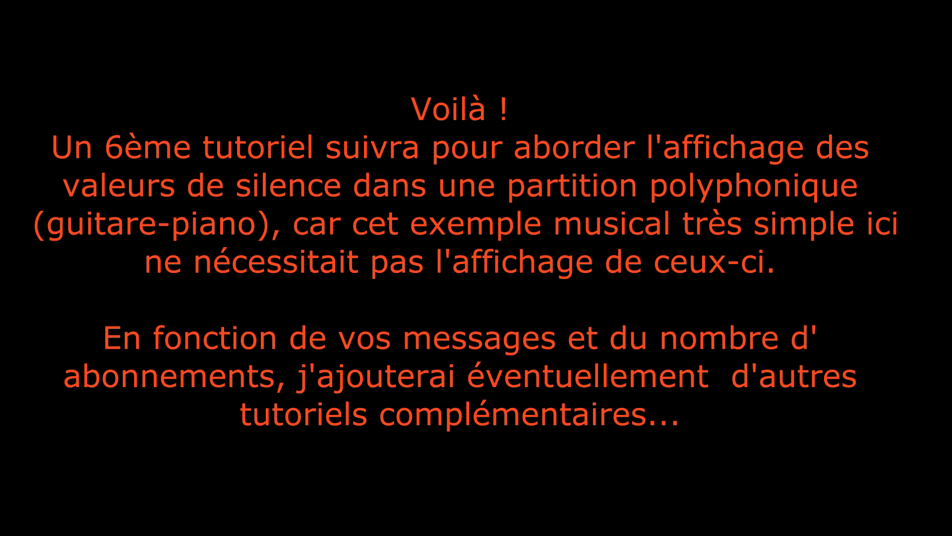